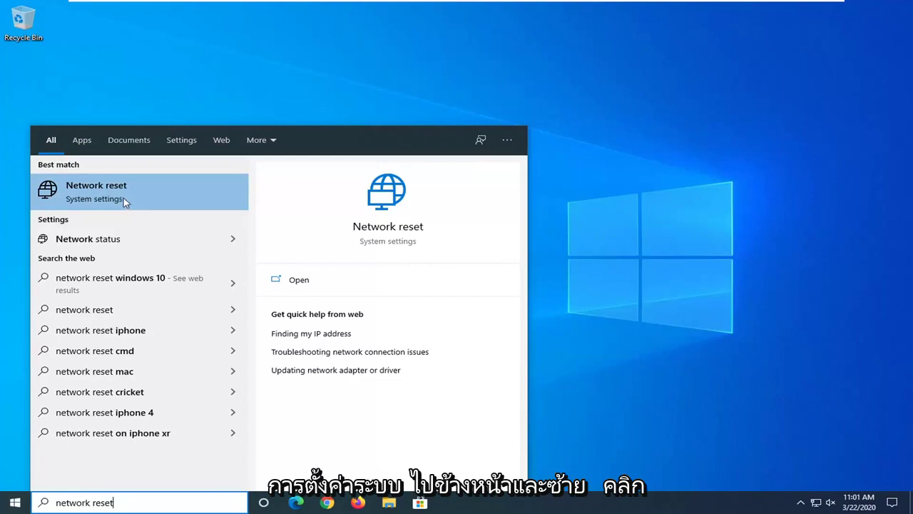
Open the Network reset settings, reset all network adapters with confirmation, dismiss the sign-out notice and close Settings.
click(124, 201)
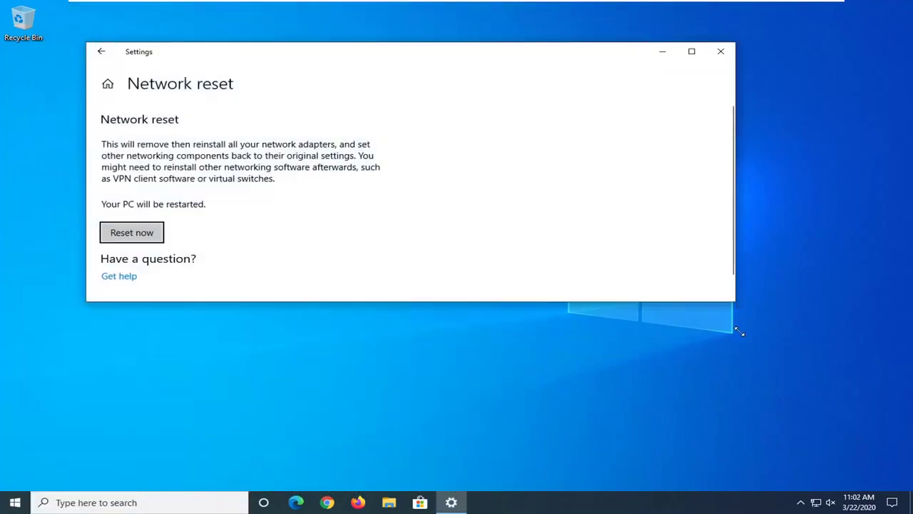
drag(739, 331, 742, 431)
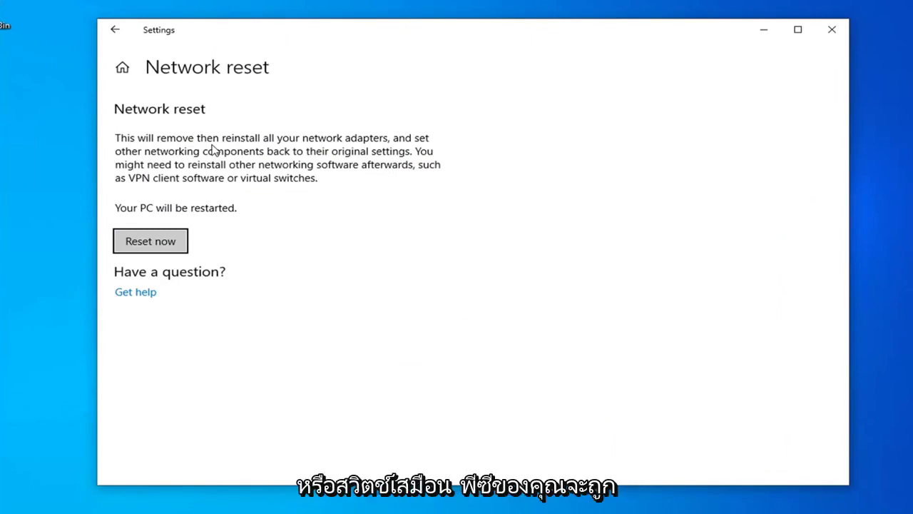
click(171, 246)
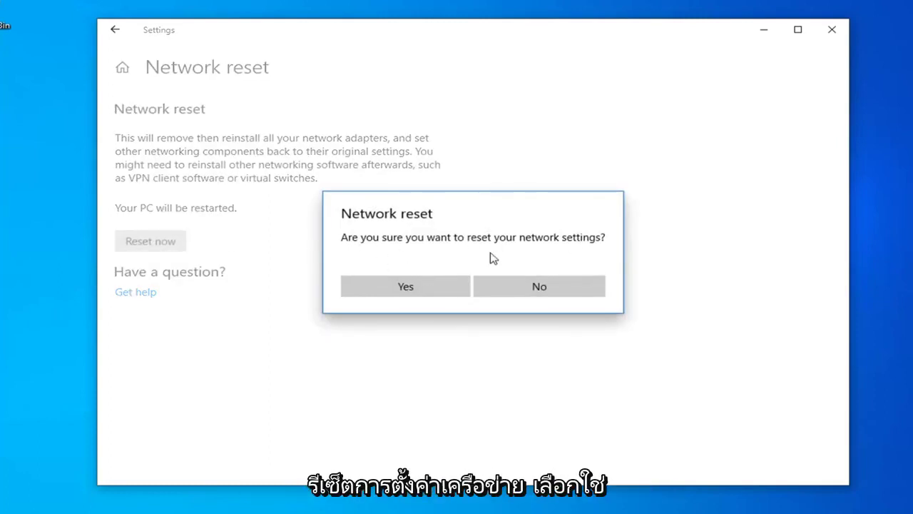
click(417, 292)
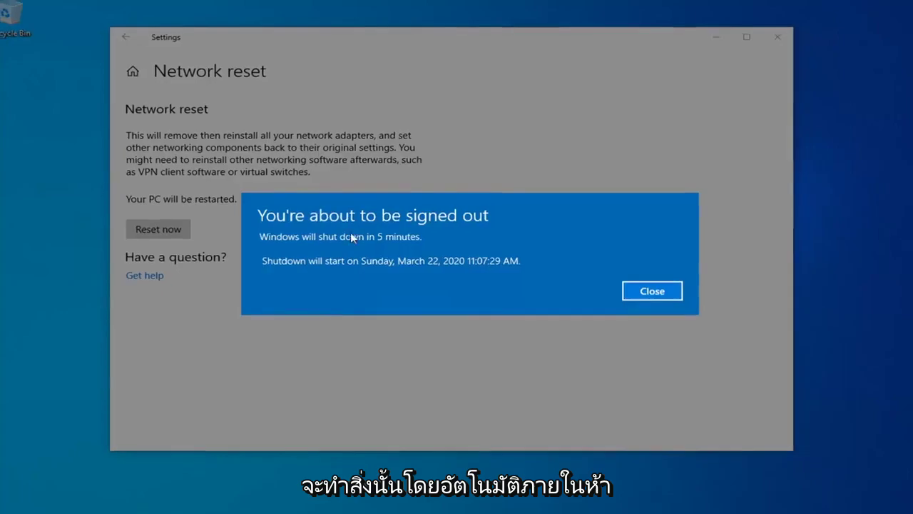
click(649, 290)
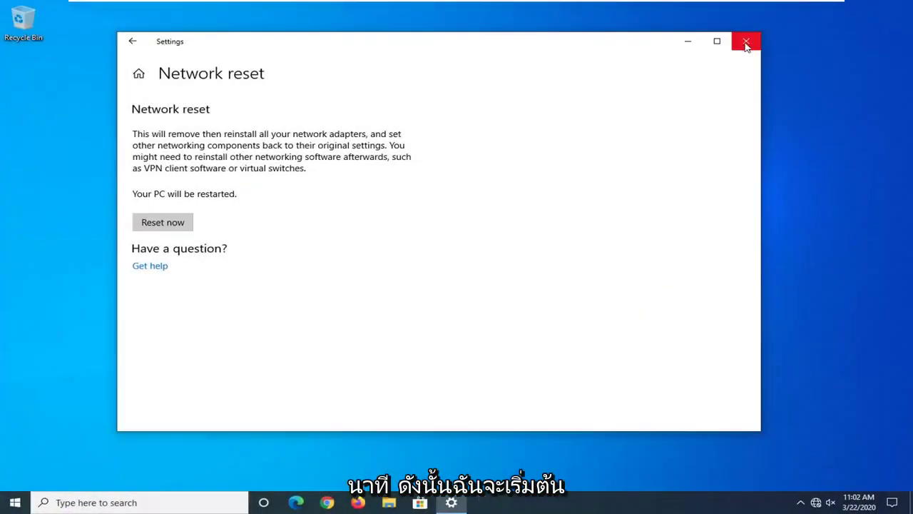
click(746, 40)
Restart the computer to complete the network reset and return to the desktop.
click(15, 502)
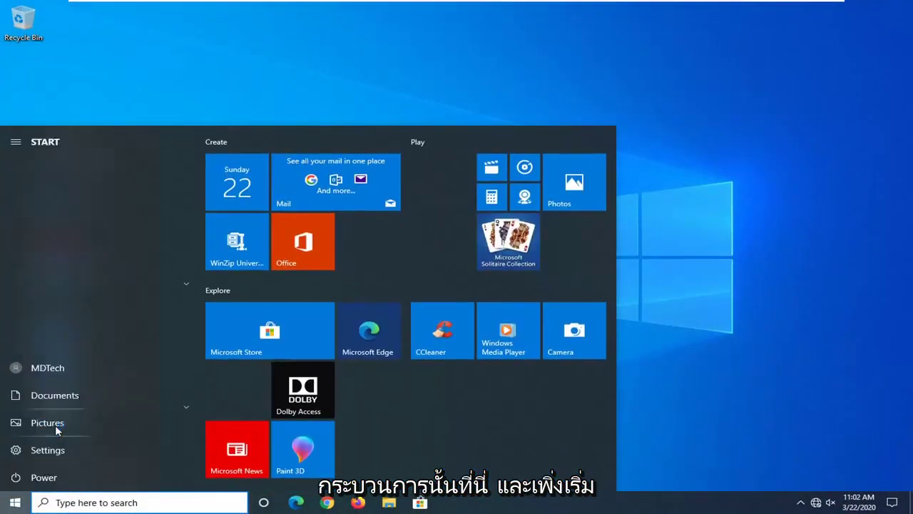
click(15, 477)
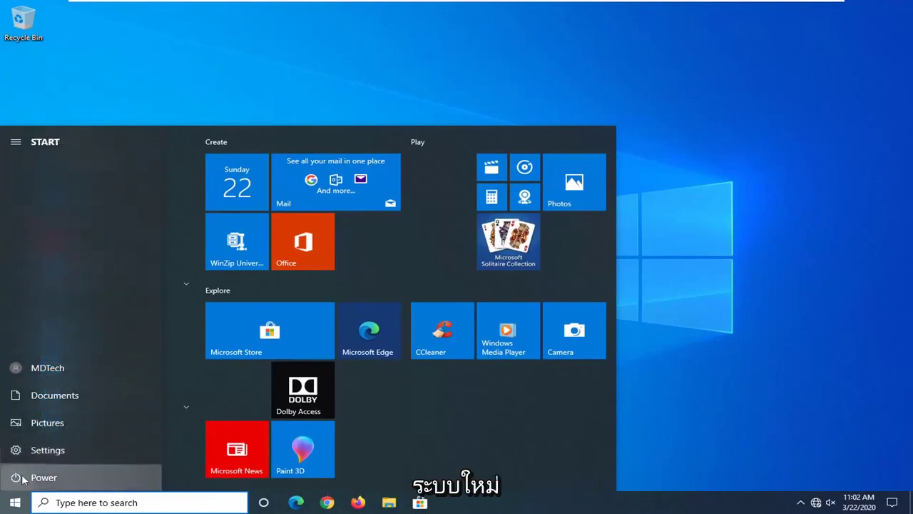
click(16, 477)
click(39, 450)
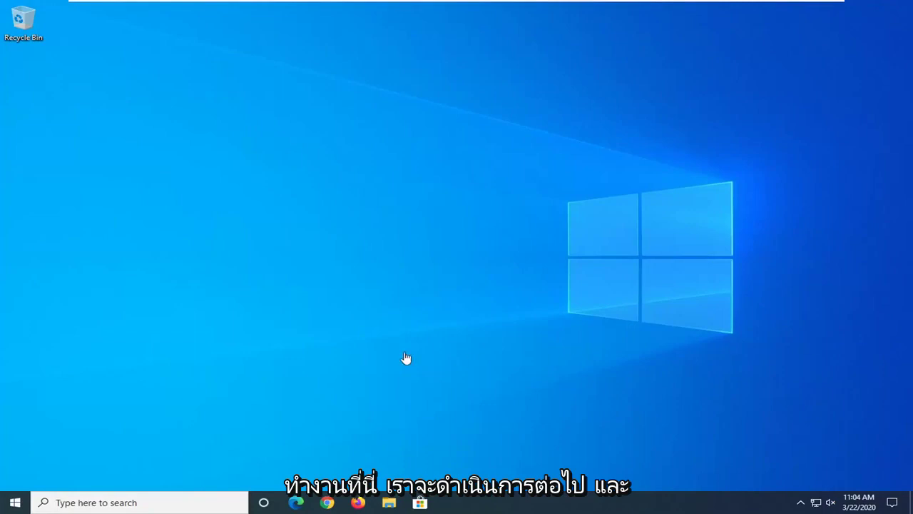
click(842, 216)
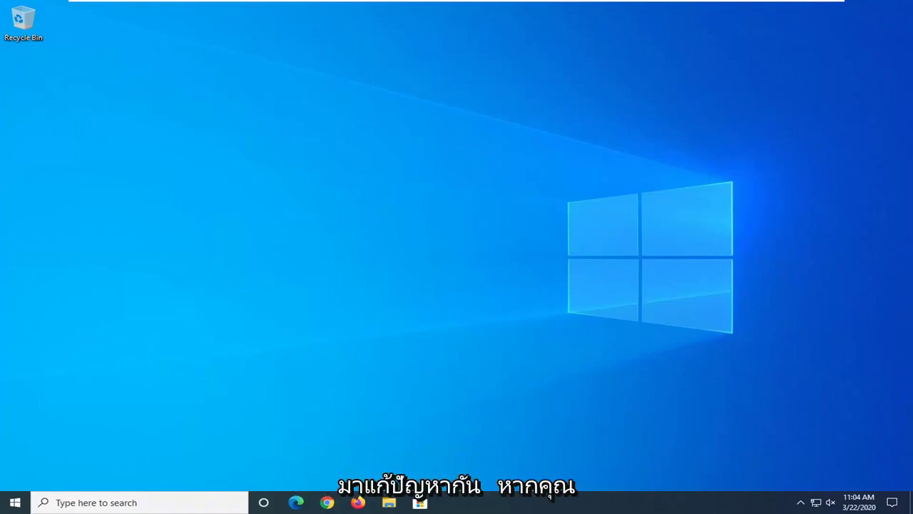
Search for cmd, run Command Prompt as administrator and approve the User Account Control request.
click(14, 505)
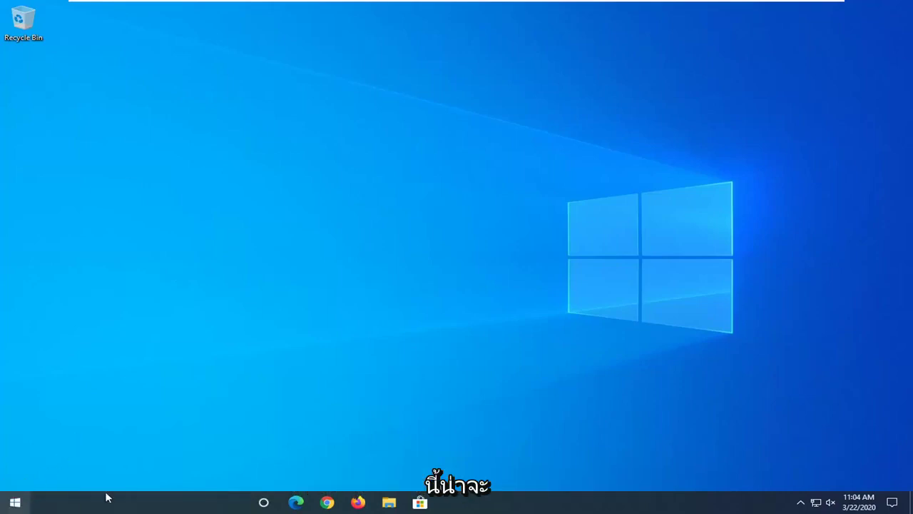
text(cmd)
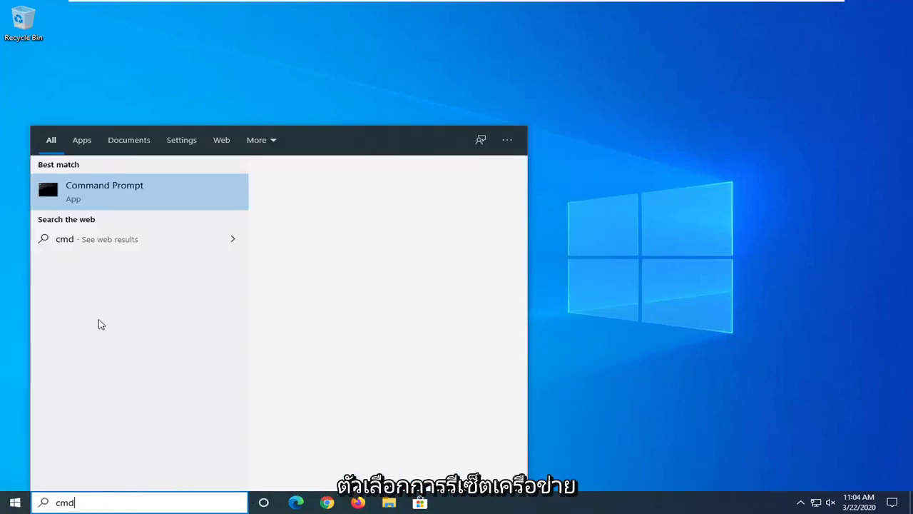
right_click(97, 199)
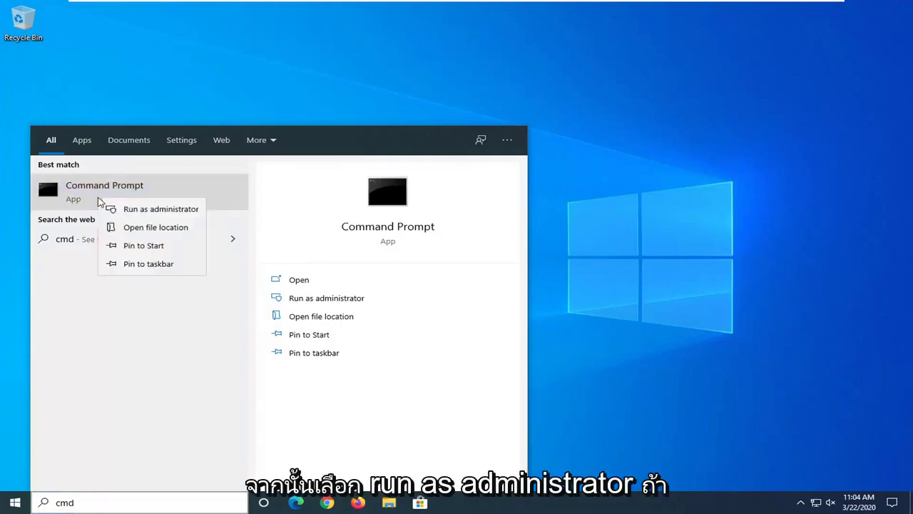
click(133, 209)
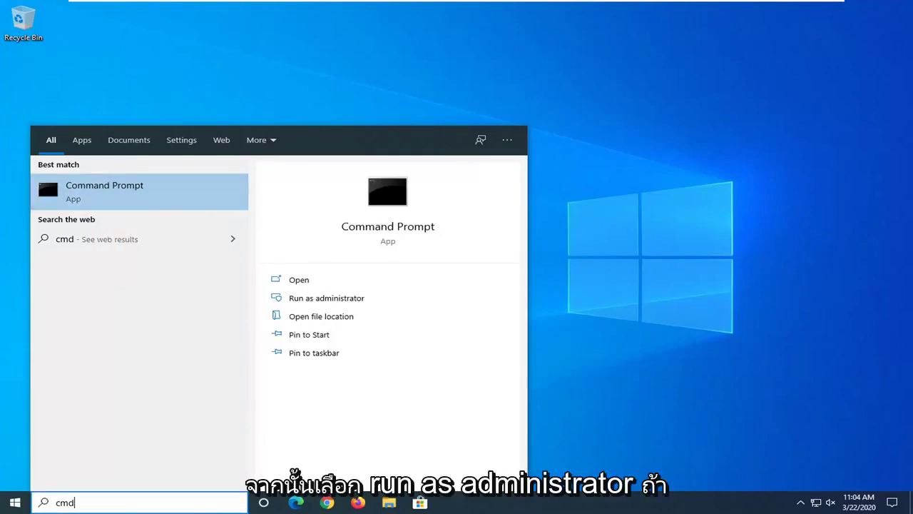
key(Escape)
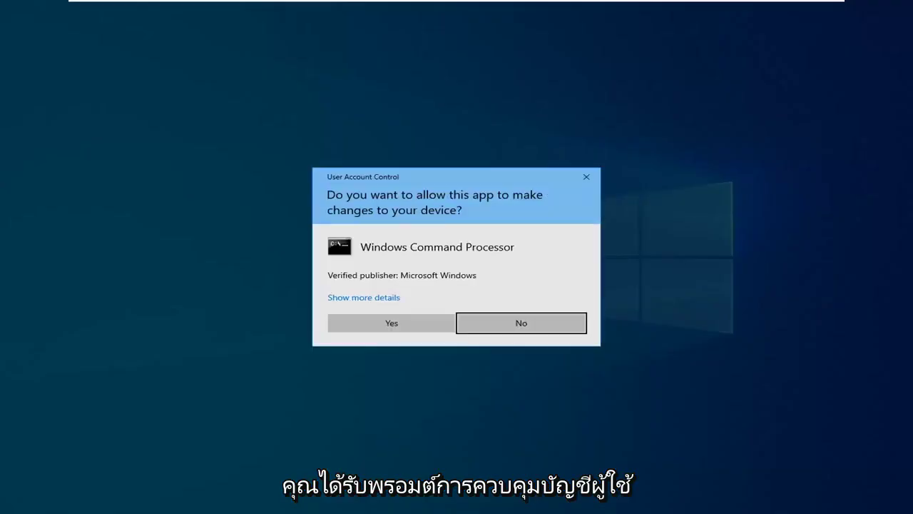
click(404, 324)
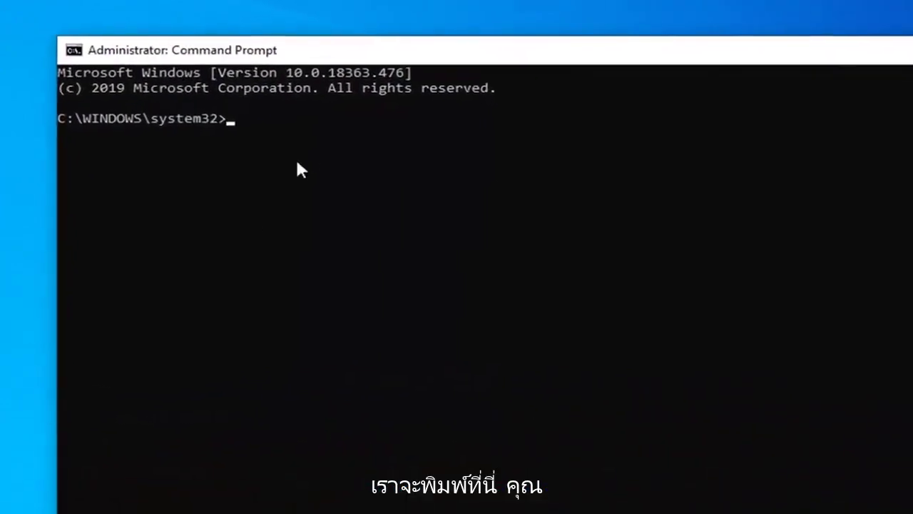
Reset the Winsock catalog by running the command "netsh winsock reset catalog".
text(netsh)
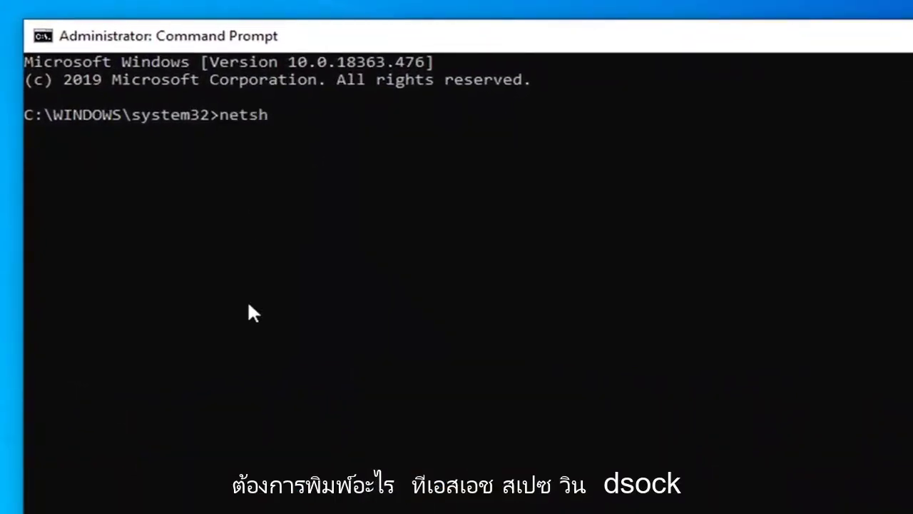
text( win)
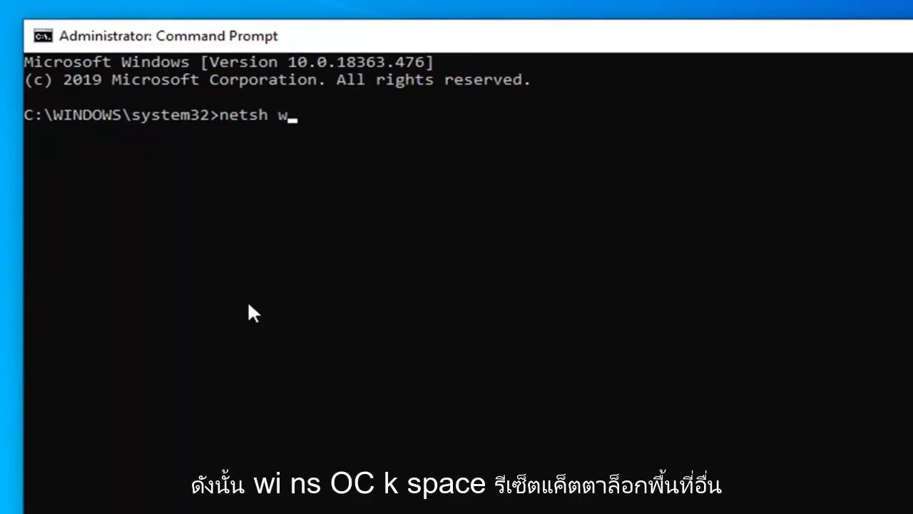
text(sock)
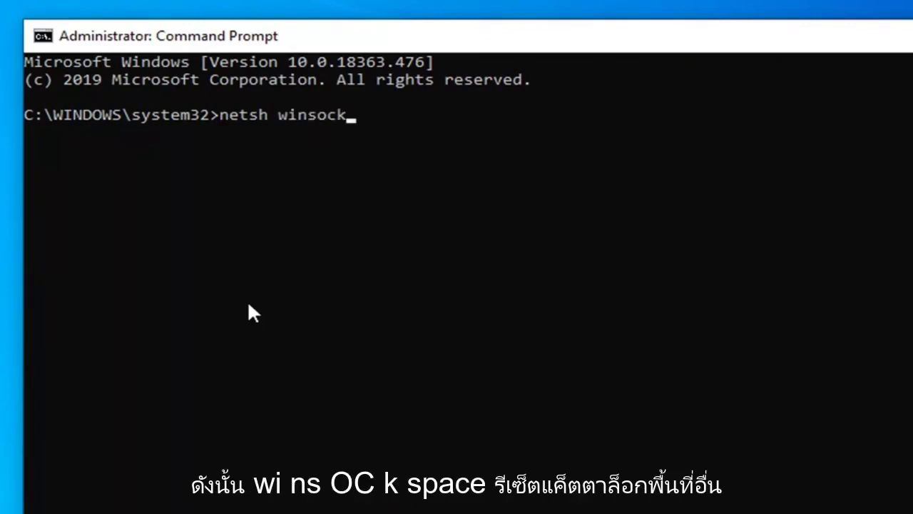
text( reset catalog)
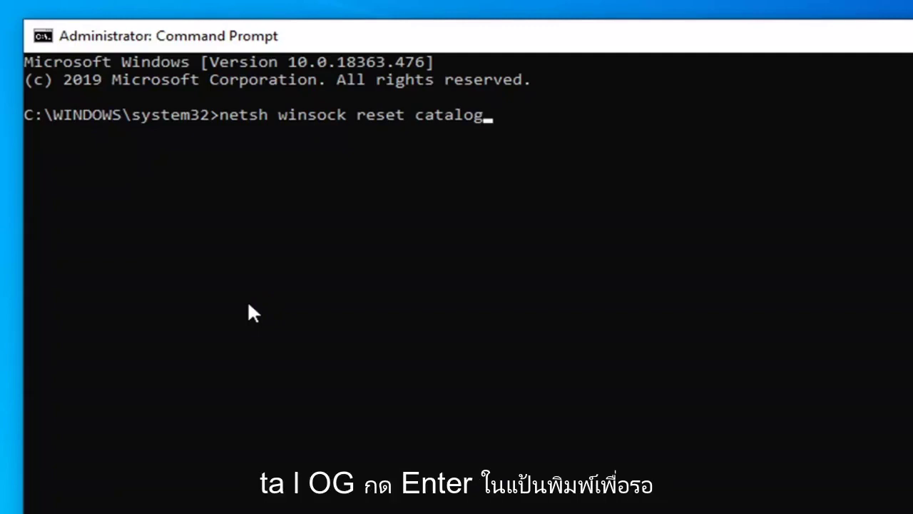
key(Return)
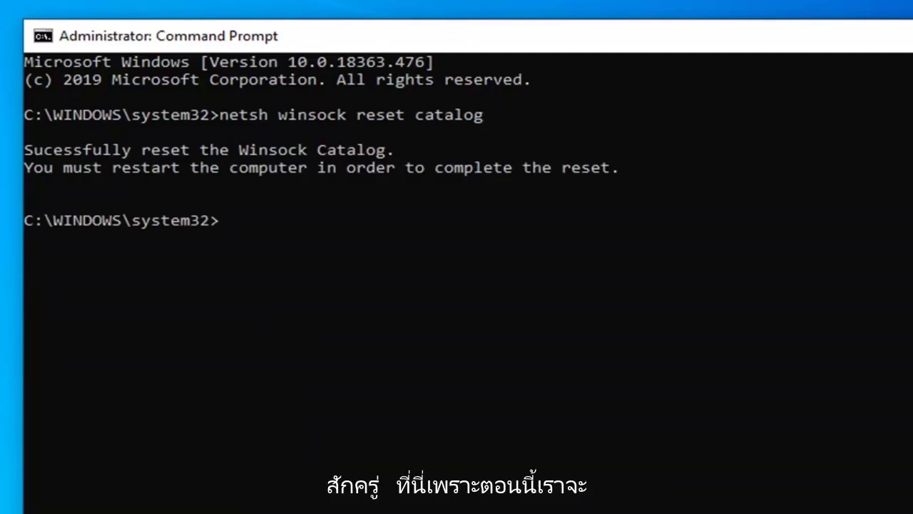
Reset the IPv4 stack by running "netsh int ipv4 reset reset.log", and close Command Prompt.
text(net)
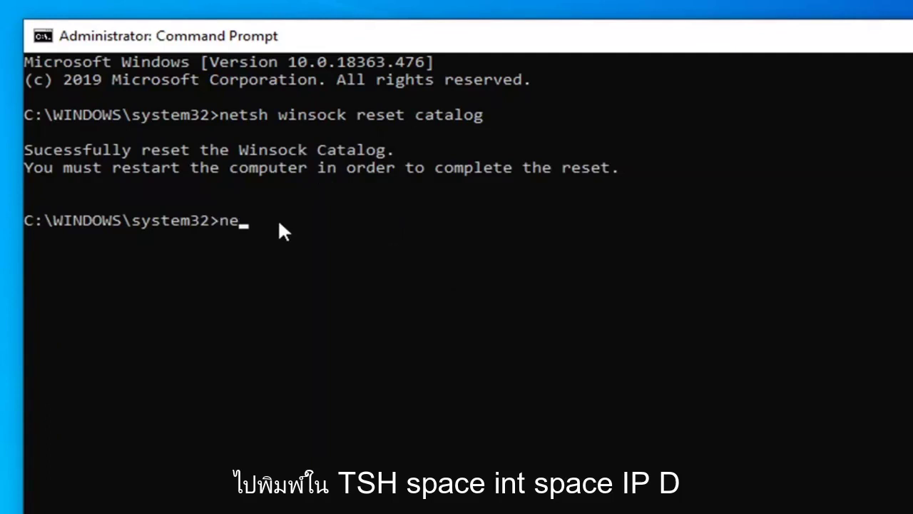
text(sh int ip)
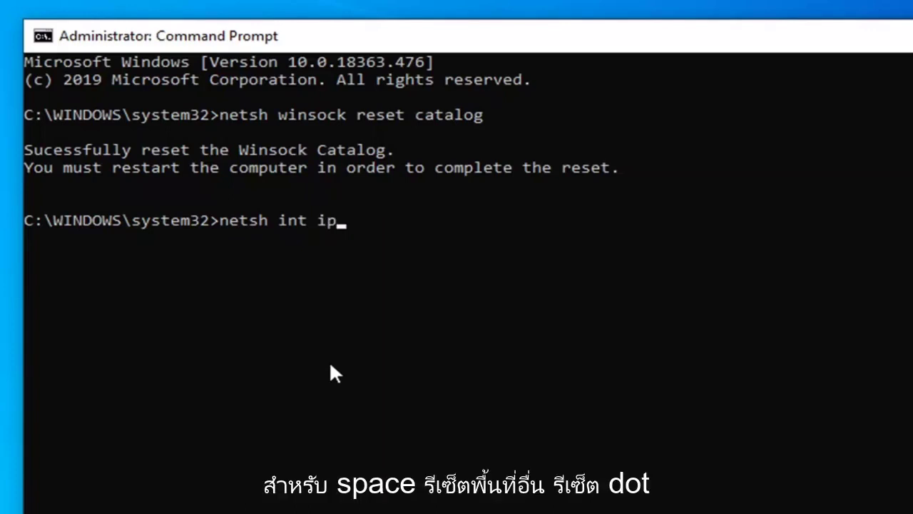
text(v4 res)
text(et)
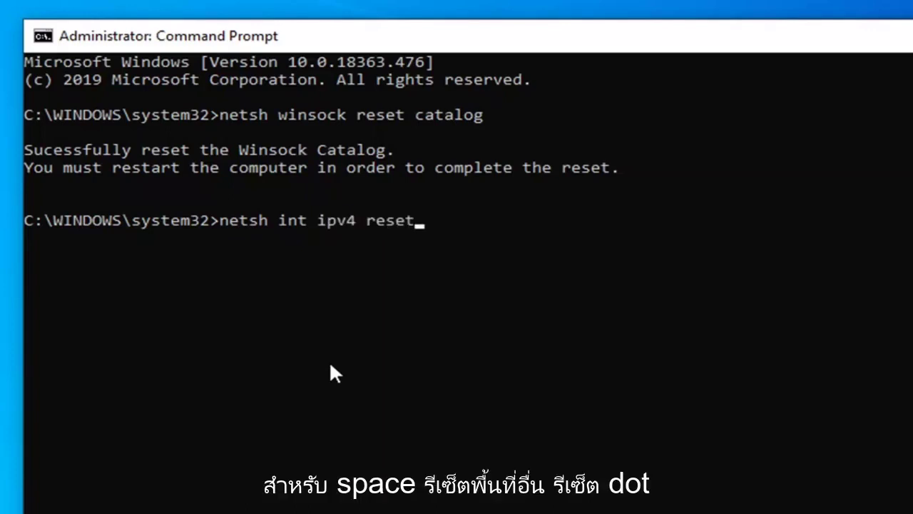
text( reset.log)
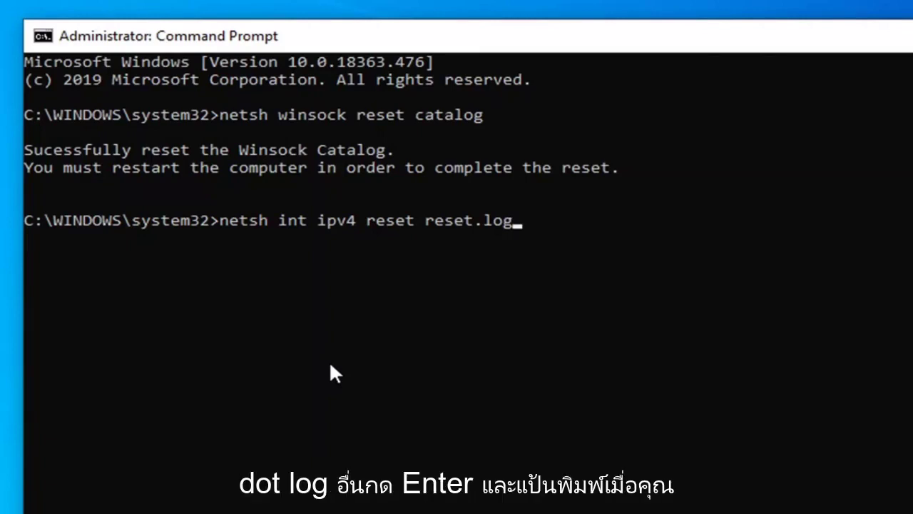
key(Return)
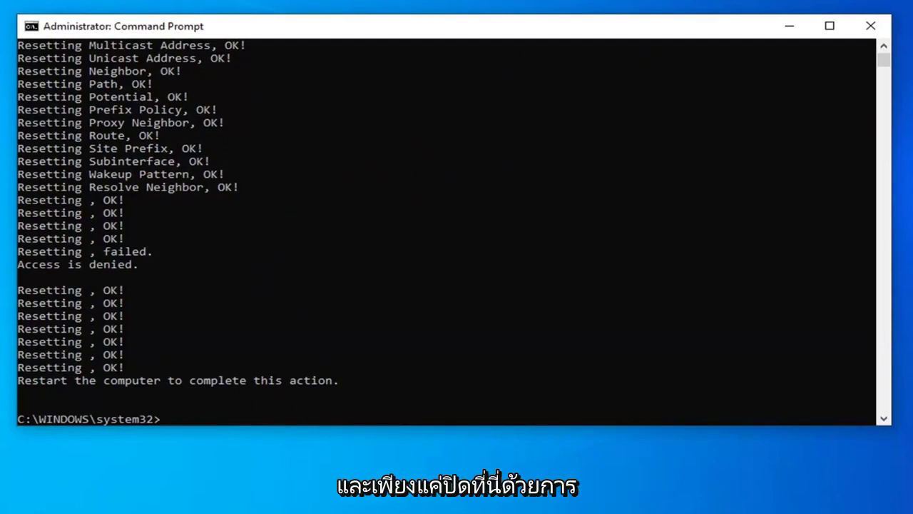
click(869, 27)
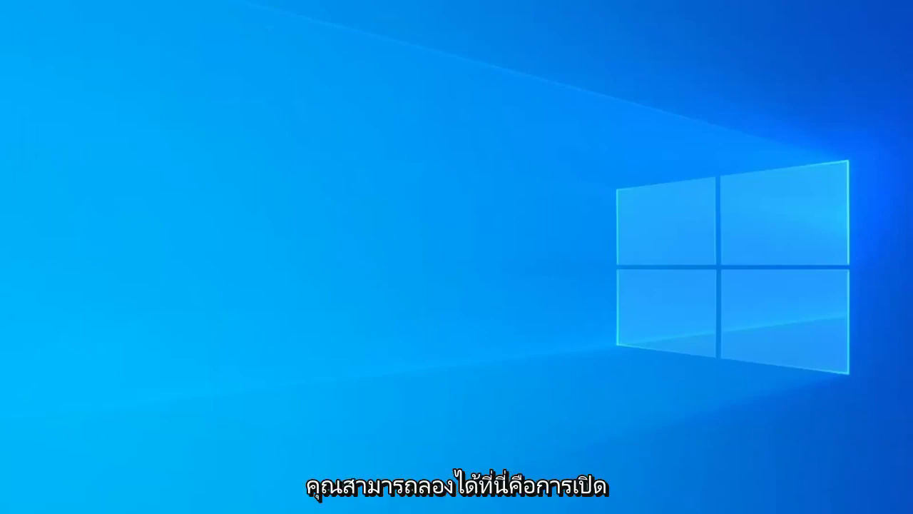
Search for and open Device Manager, and expand the Network adapters category.
key(super)
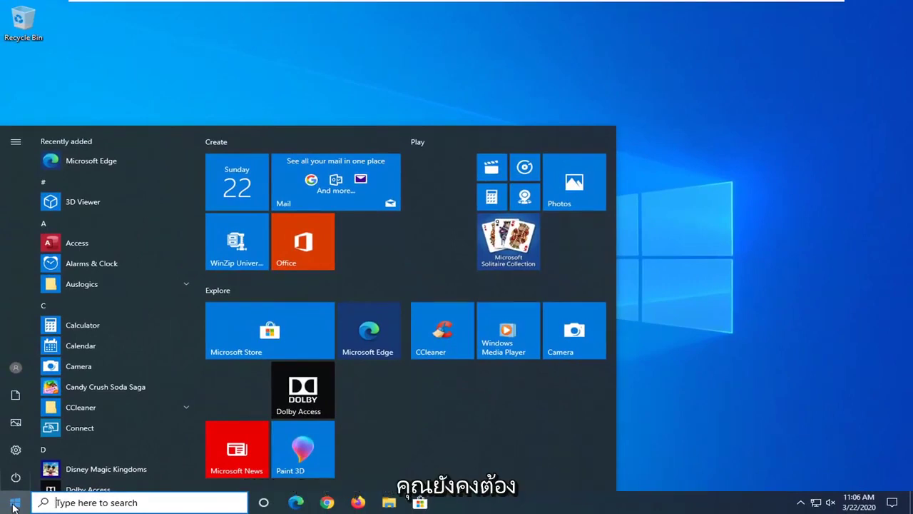
text(device manager)
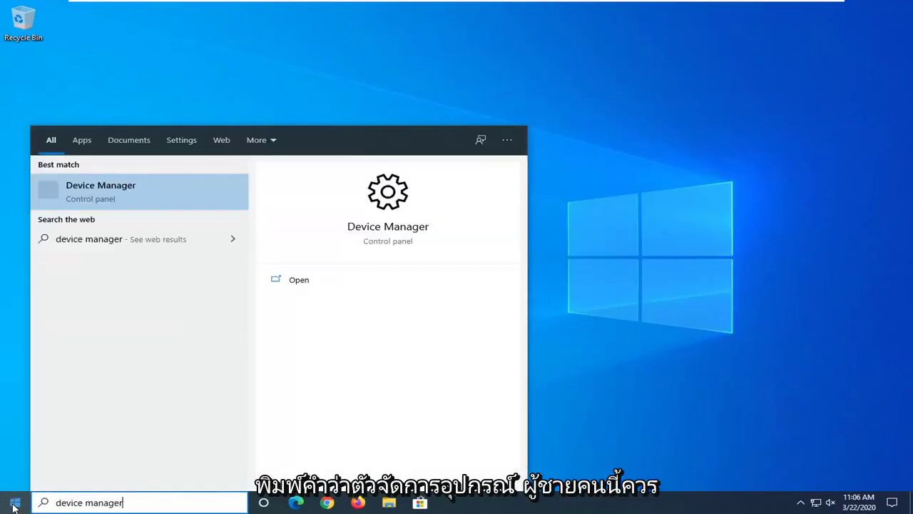
click(109, 198)
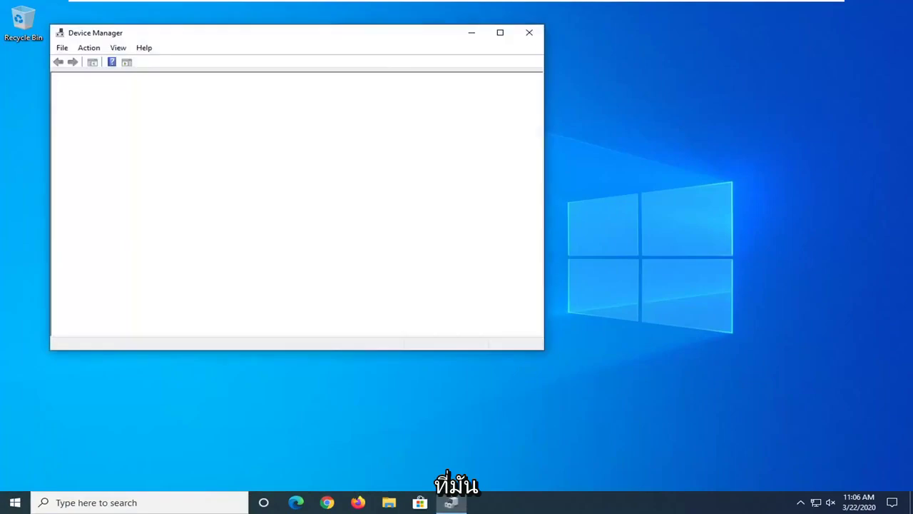
drag(343, 37, 459, 50)
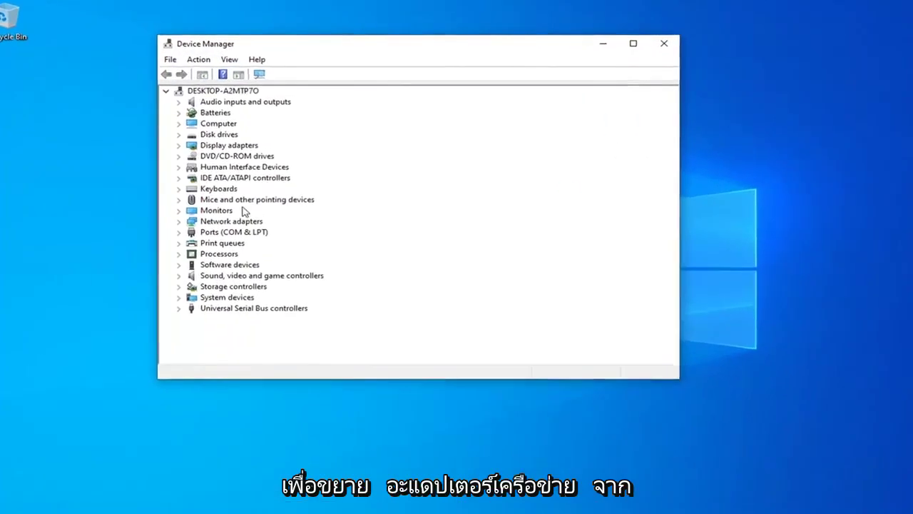
click(229, 220)
double_click(223, 223)
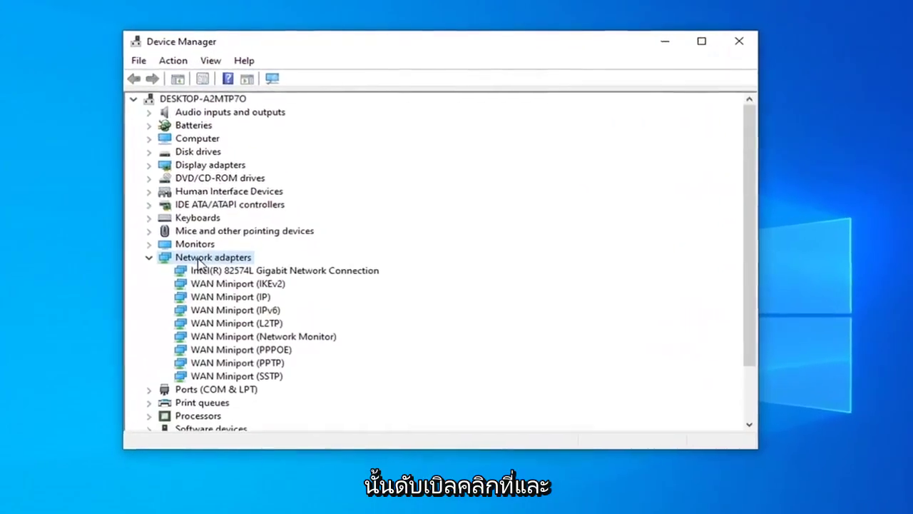
Uninstall the Intel(R) 82574L Gigabit Network Connection adapter, collapse the Network adapters category and close Device Manager.
click(207, 270)
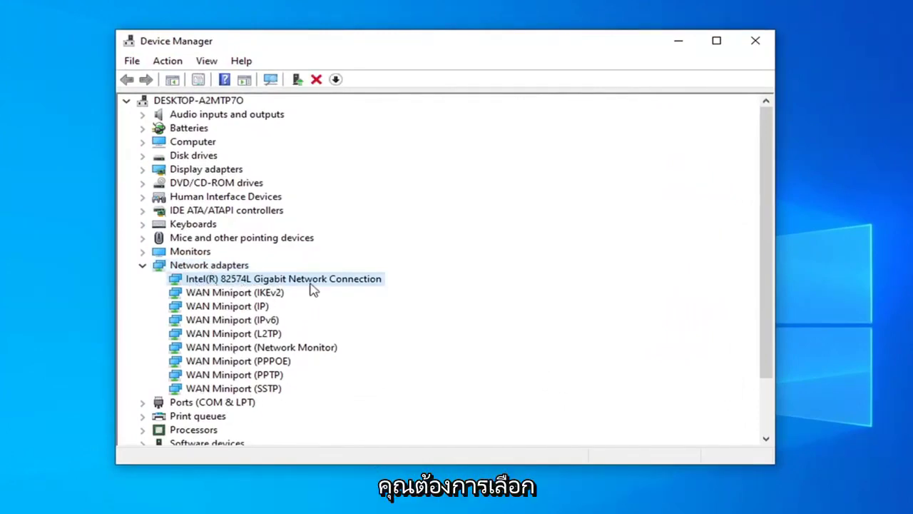
right_click(233, 284)
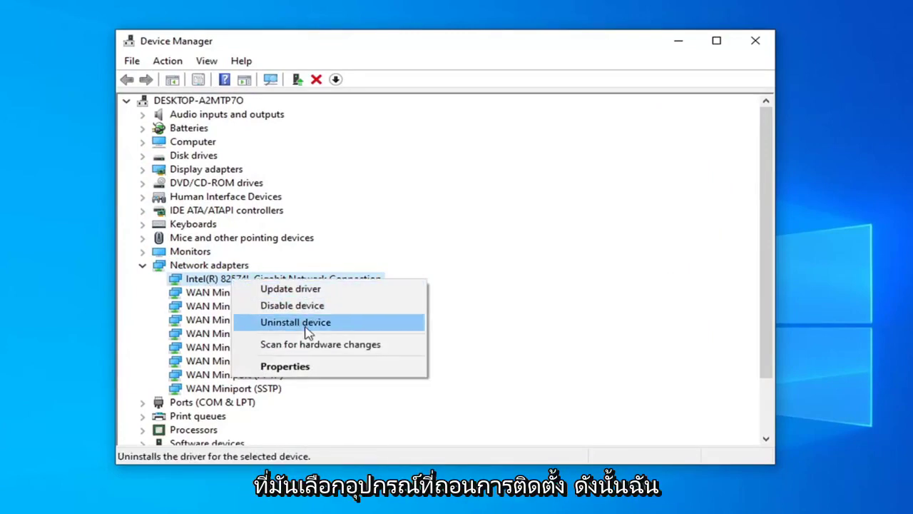
click(308, 327)
click(529, 378)
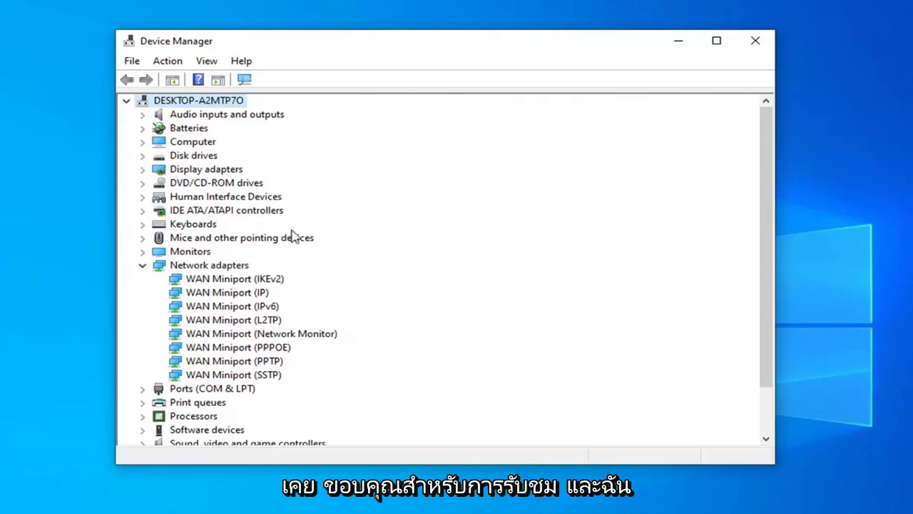
click(143, 266)
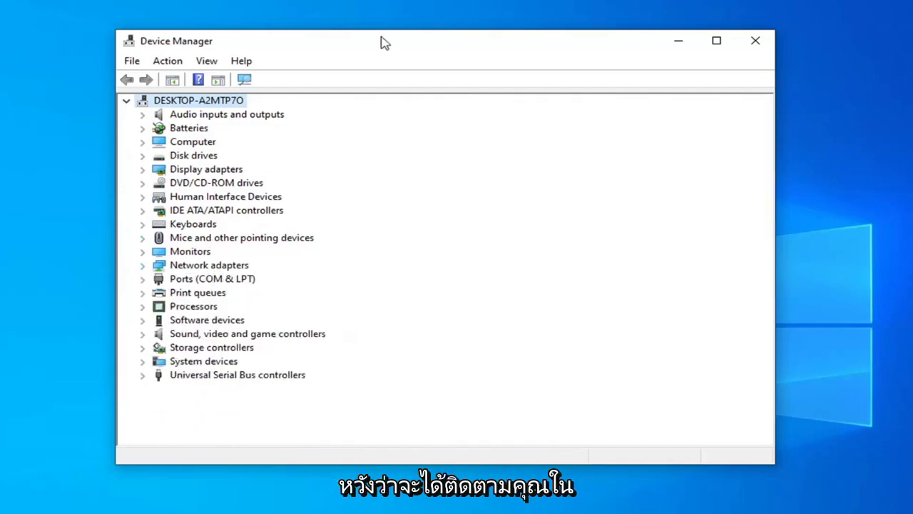
click(768, 44)
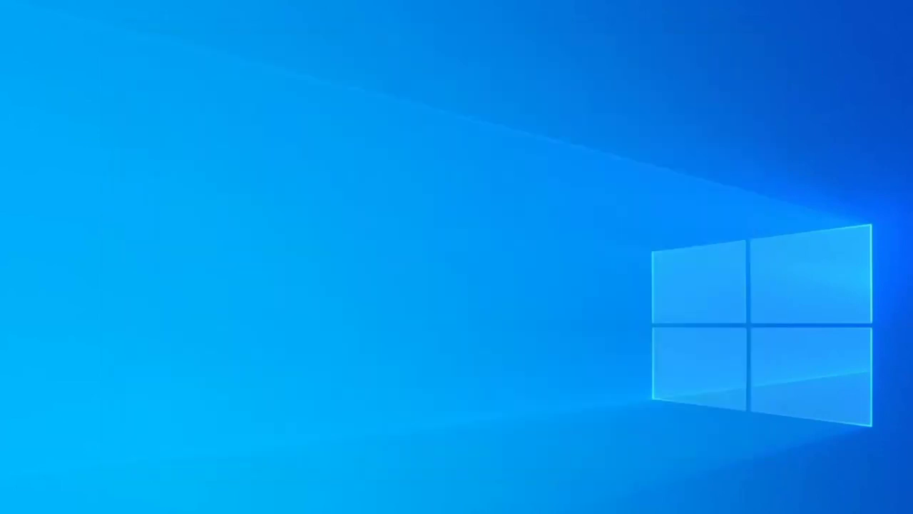